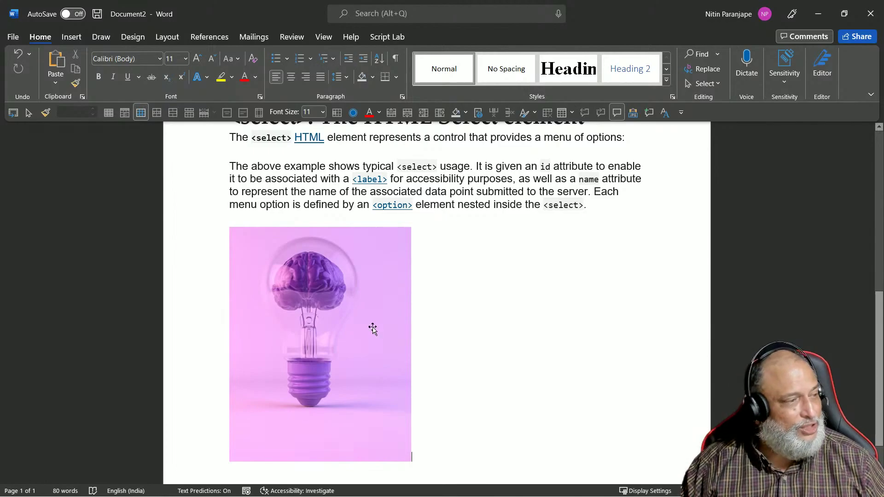
Step: Insert a page break after the lightbulb picture to start a blank second page
key("ctrl+Return")
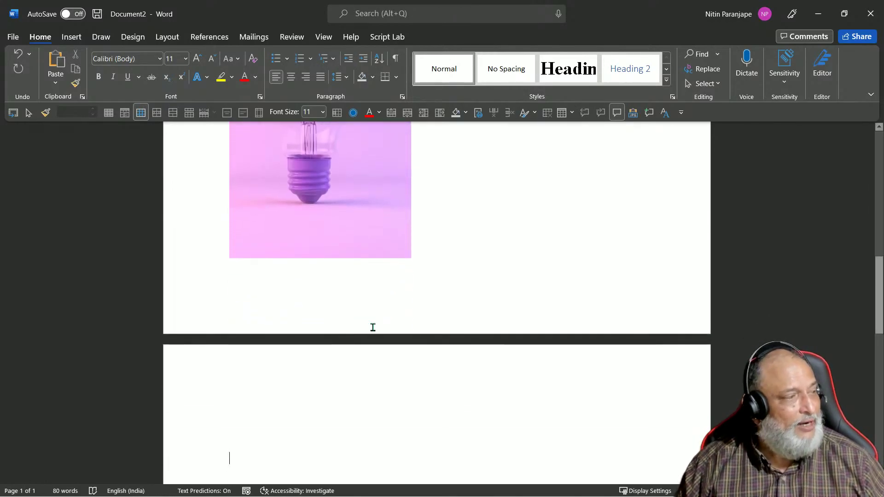
right_click(236, 443)
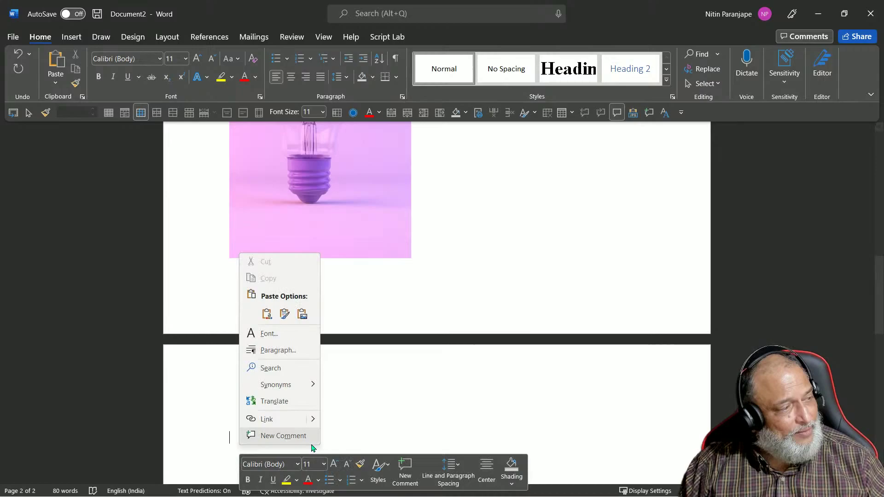
left_click(354, 414)
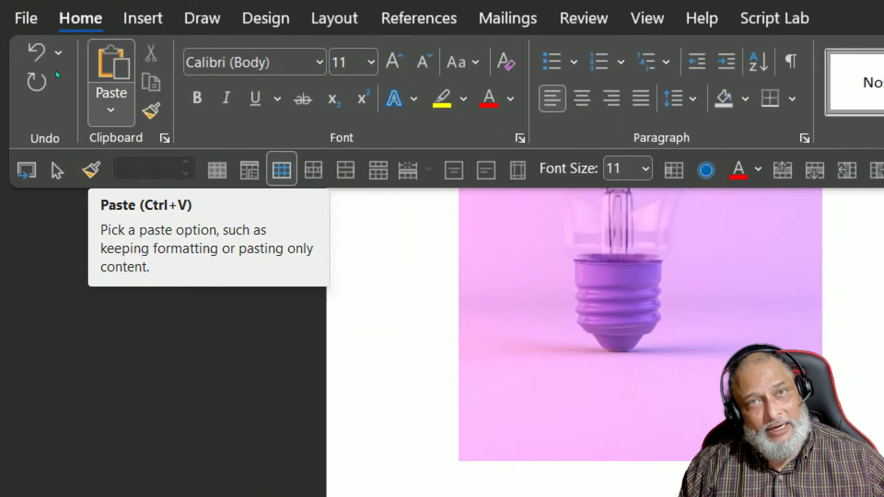
Step: Review the Paste Special options from the Paste list, then close the dialog without pasting
left_click(111, 104)
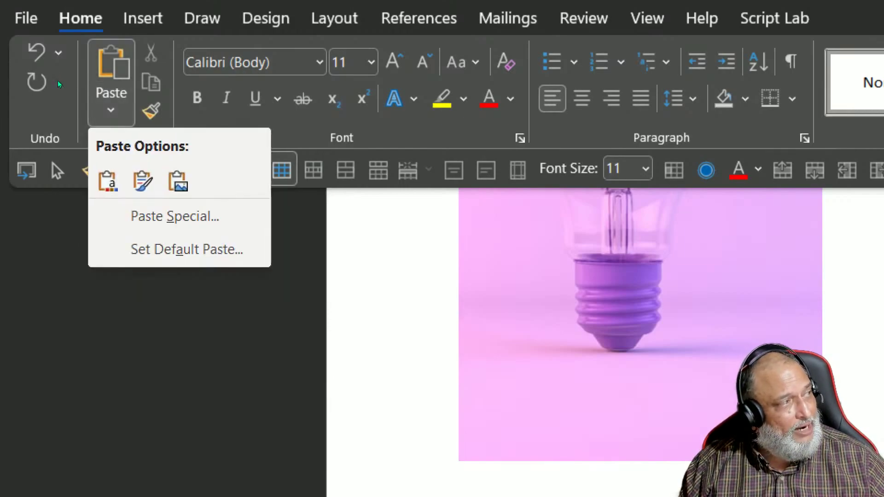
key("Up")
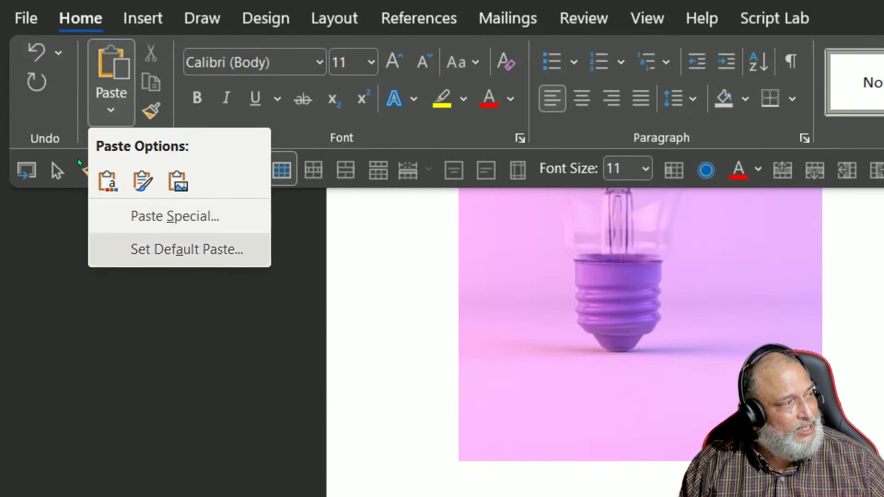
key("Up")
key("Return")
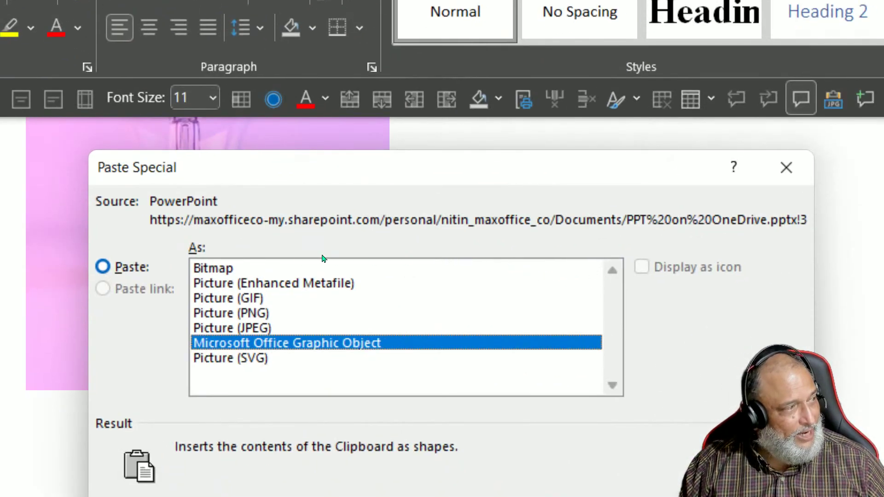
key("Return")
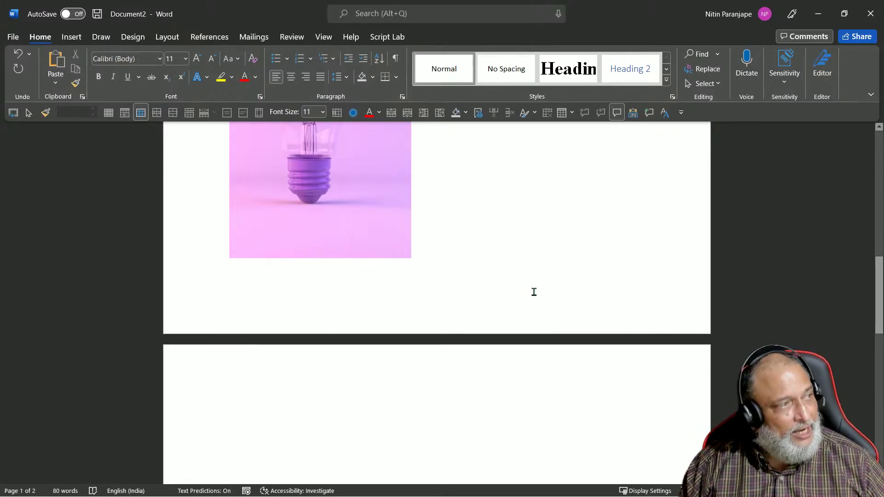
Step: Switch to the Word on OneDrive.docx window
key("alt+w")
key("w")
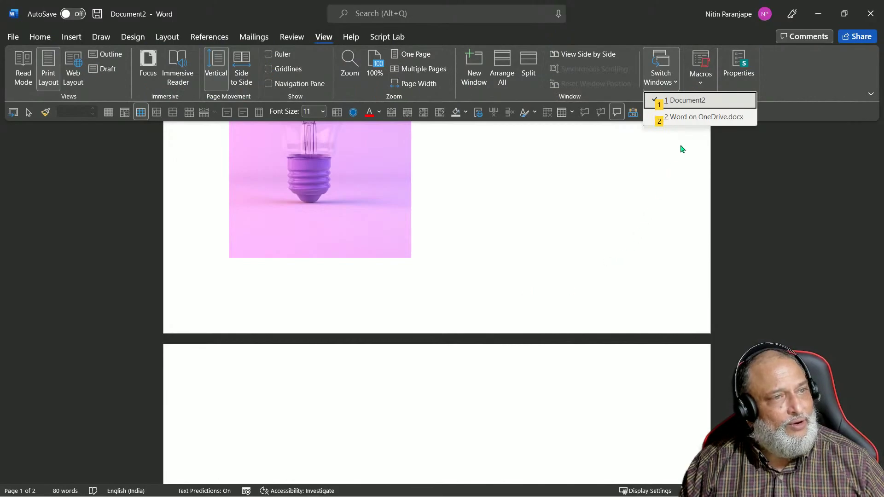
left_click(696, 118)
Step: Jump to the document's end on page 119 and check Paste Special without pasting
scroll(460, 290, "down", 5)
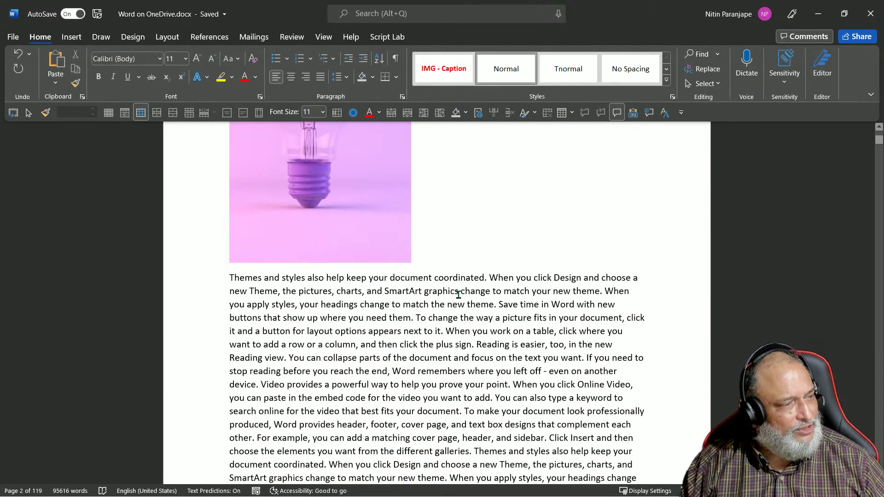
key("ctrl+End")
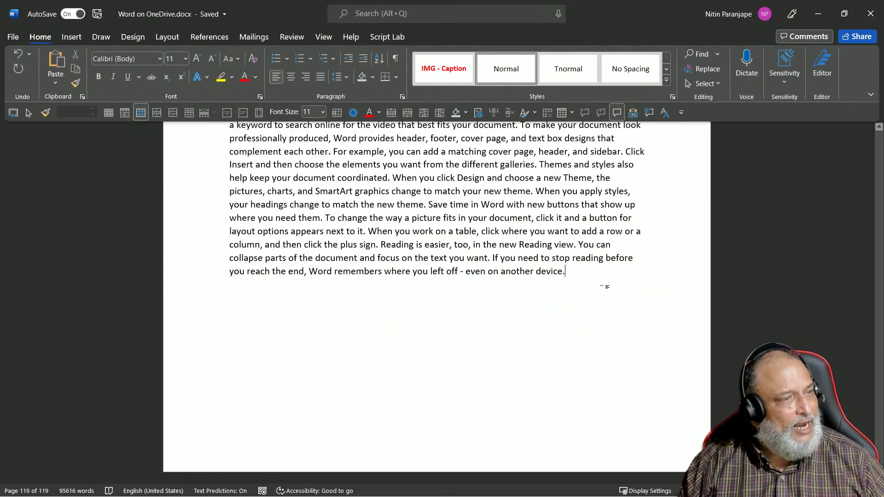
key("ctrl+alt+v")
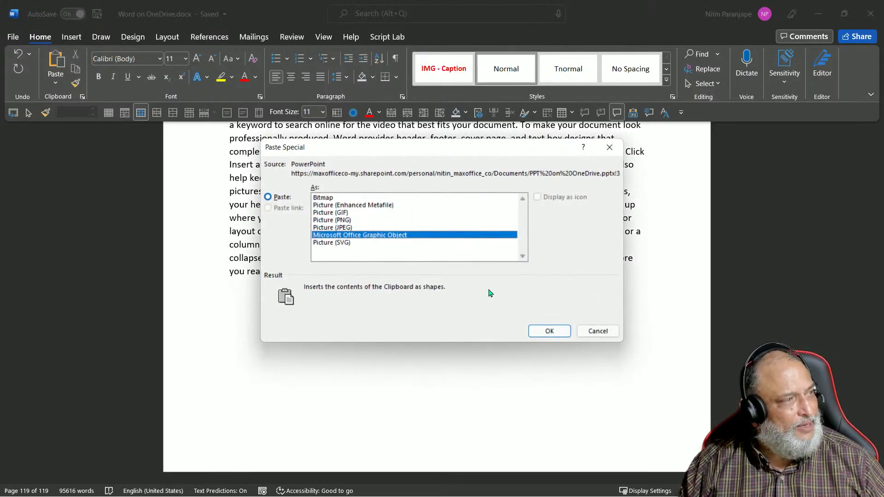
key("Return")
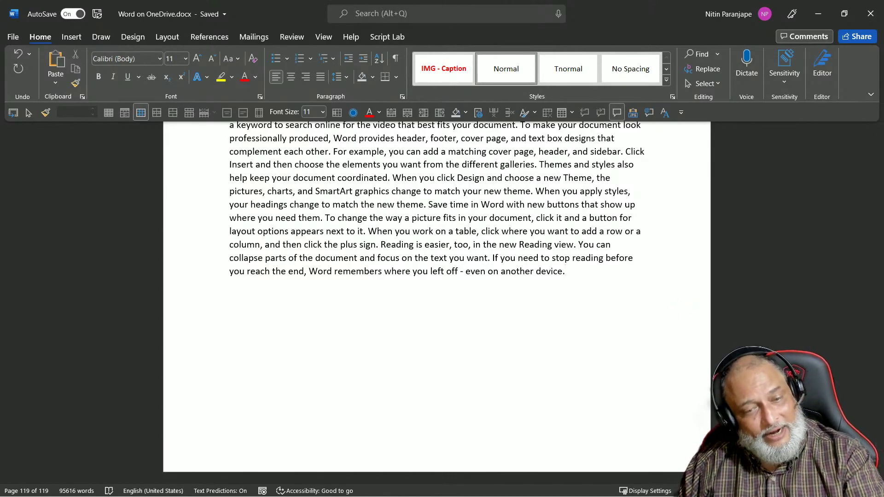
Step: Inspect A1's link formula to Plan of action.xlsx returning 391, then show Excel's recent workbooks
key("alt+Tab")
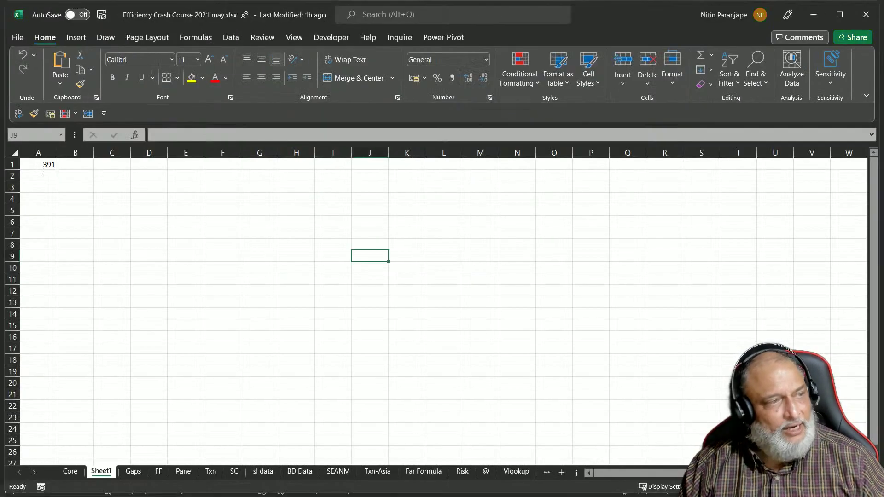
left_click(432, 213)
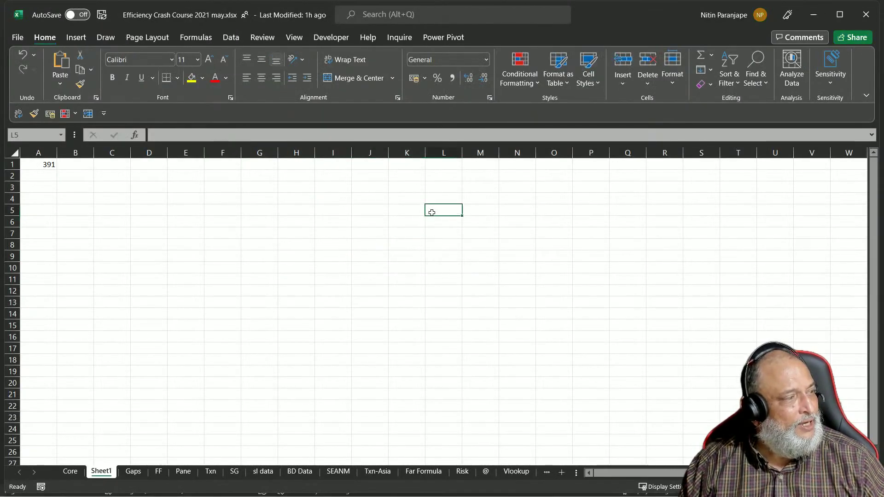
key("ctrl+Home")
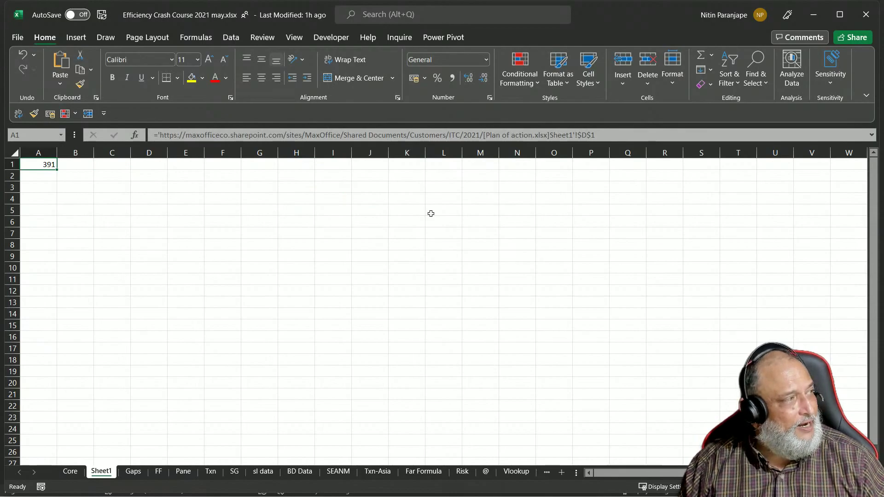
scroll(106, 197, "up", 9)
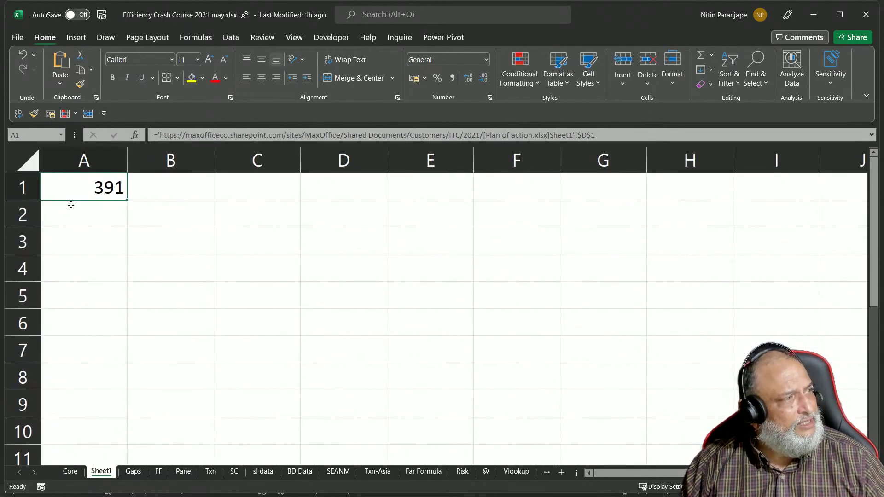
key("F2")
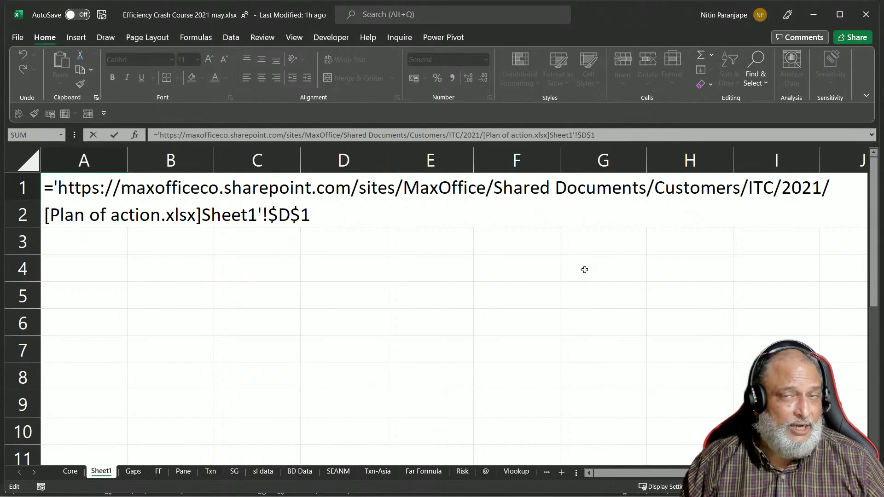
key("ctrl+Return")
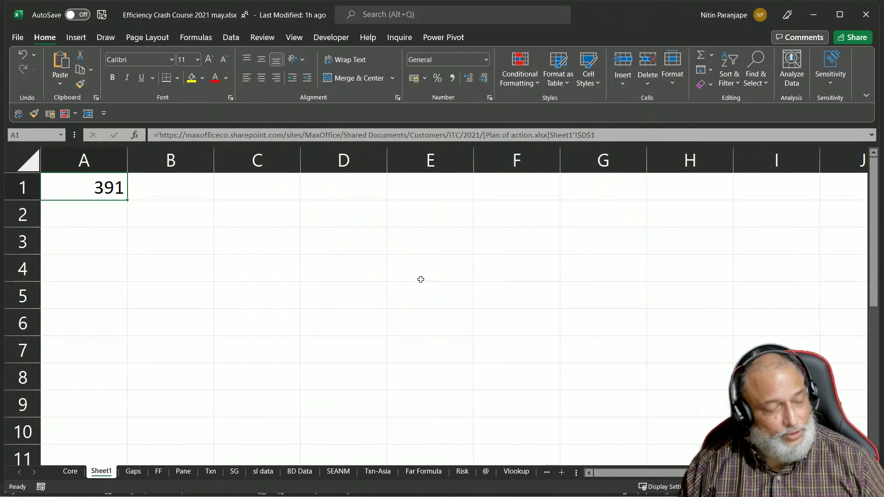
key("alt+f")
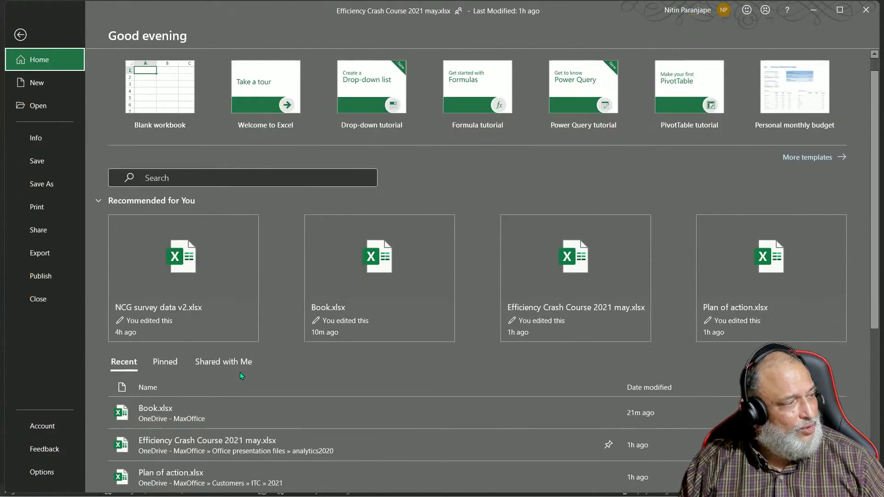
Step: In Plan of action.xlsx, change the Master Txn duration in D4 from 21 to 18
scroll(240, 372, "down", 1)
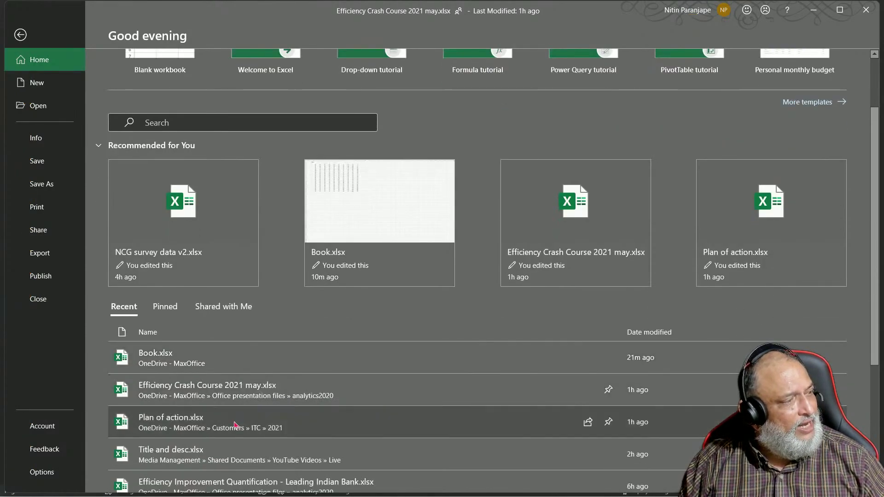
key("Escape")
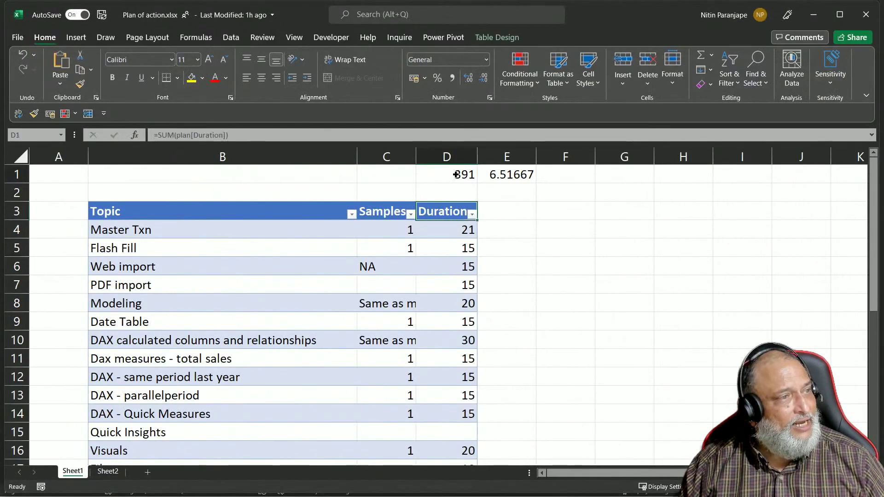
left_click(453, 176)
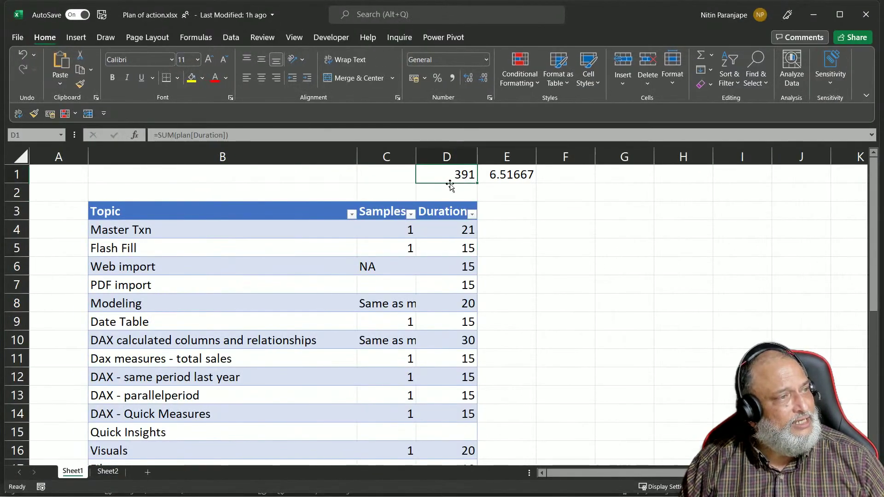
left_click(455, 230)
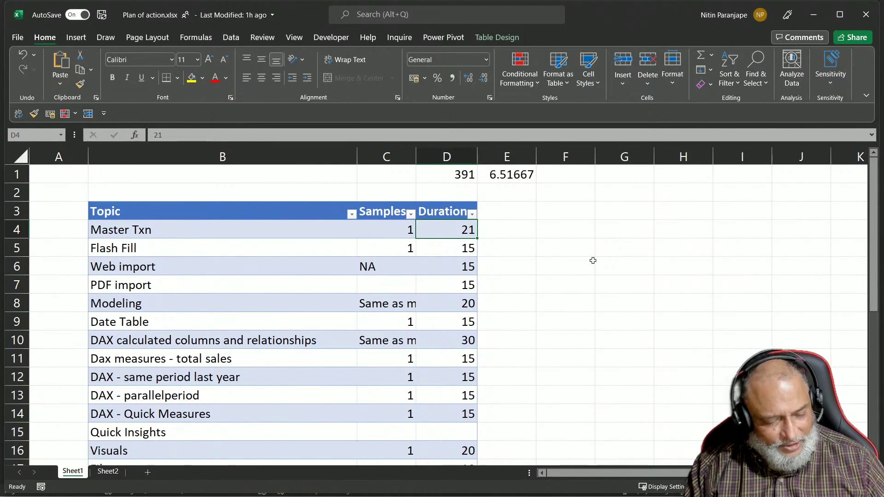
type("18")
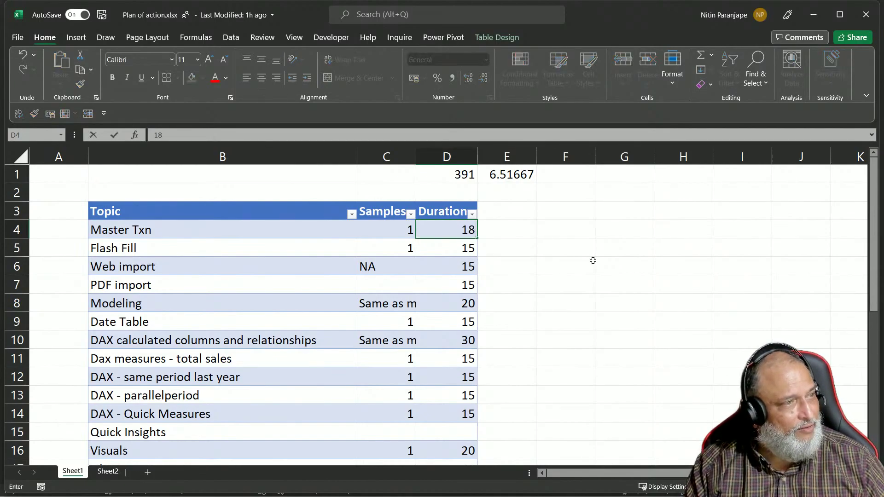
key("Return")
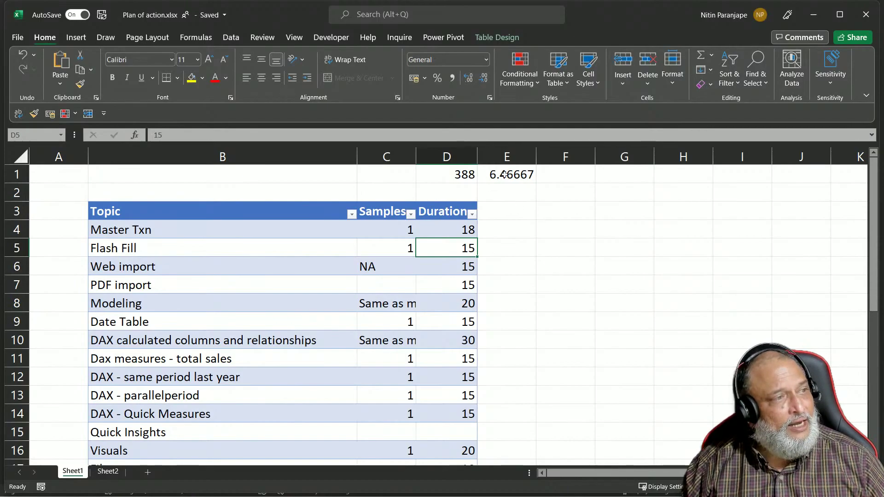
key("ctrl+w")
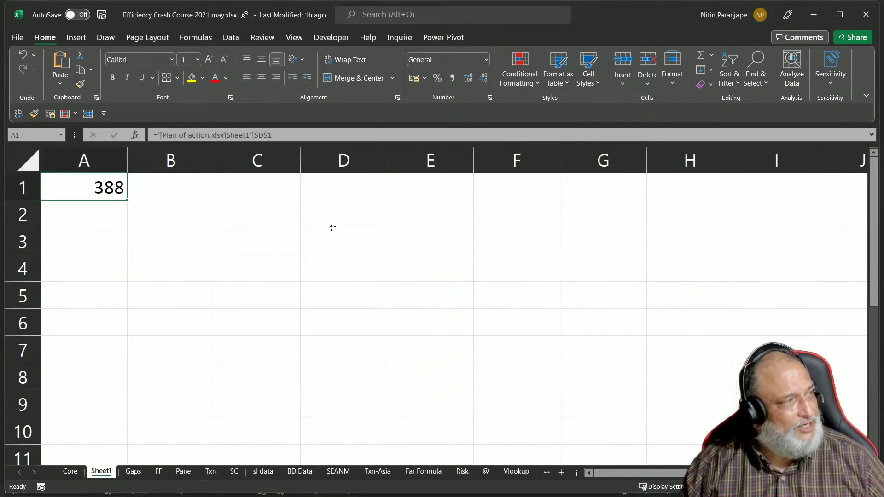
Step: Enter a formula in C2 linking to =[Plan of action.xlsx]Sheet1!$E$1
left_click(286, 225)
type("=")
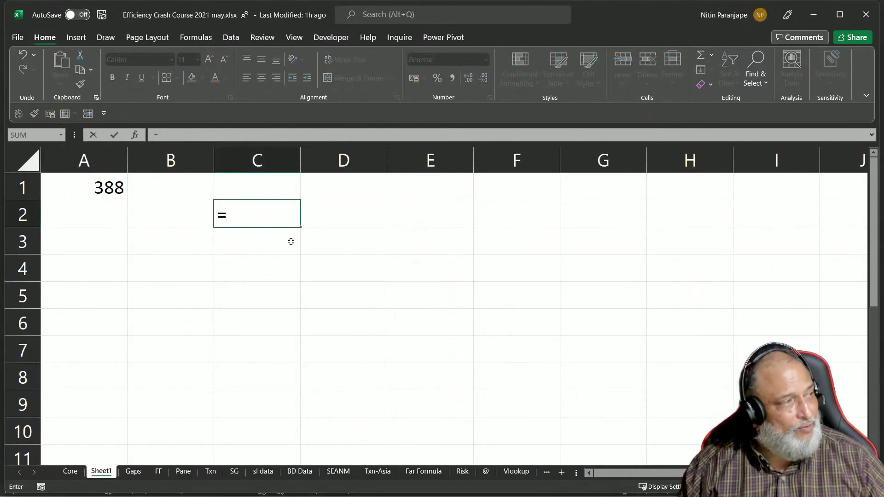
key("ctrl+Tab")
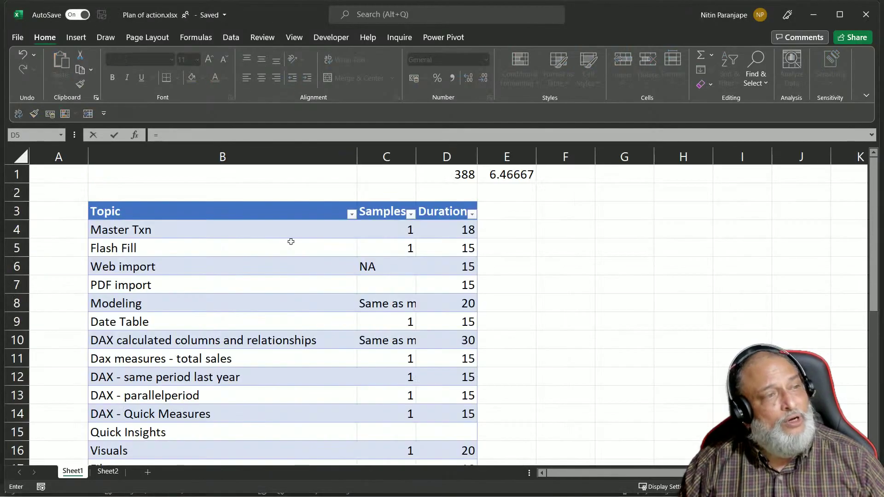
left_click(513, 179)
key("Return")
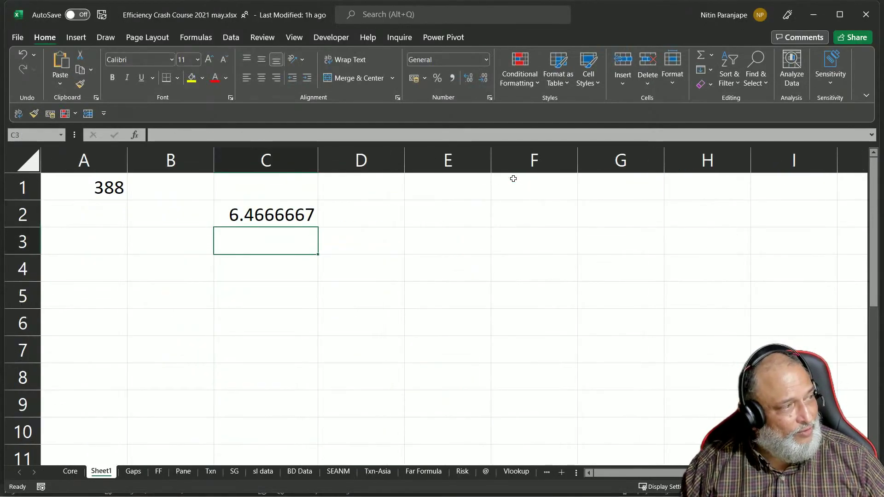
Step: Copy E1 from Plan of action.xlsx and Paste Link it into C4
key("ctrl+Tab")
left_click(512, 178)
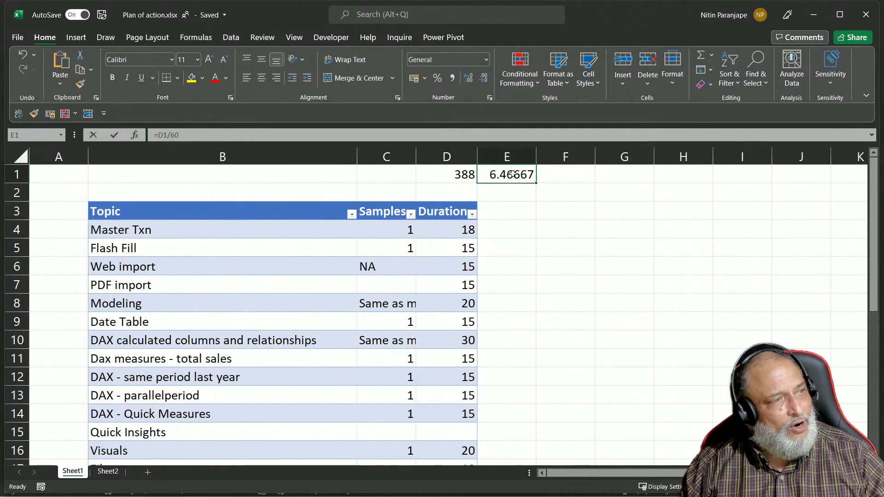
key("ctrl+c")
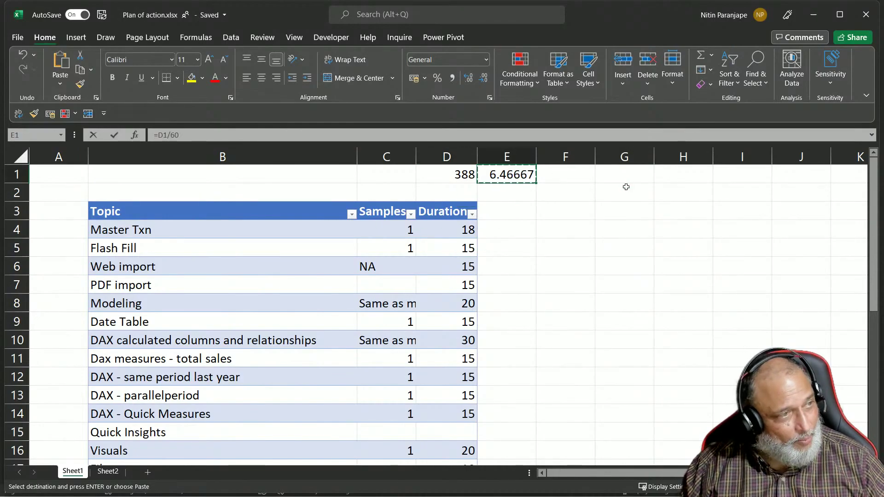
key("ctrl+Tab")
left_click(269, 272)
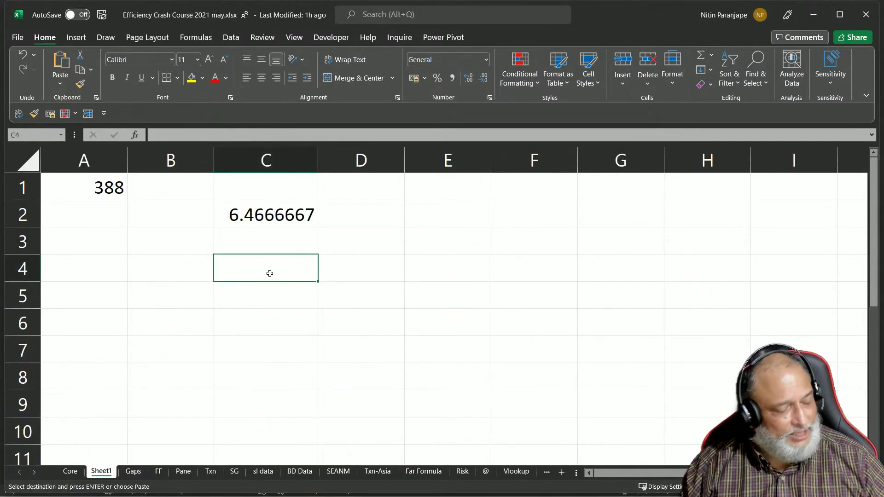
key("alt+e")
key("s")
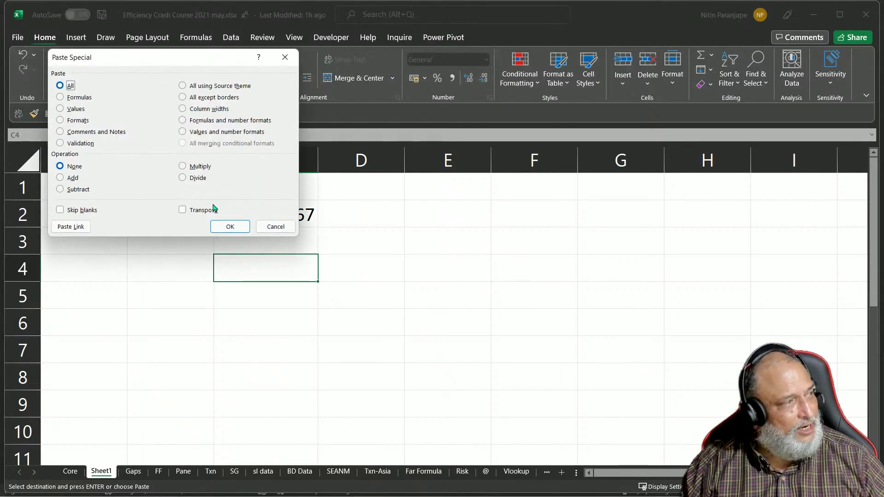
left_click(71, 227)
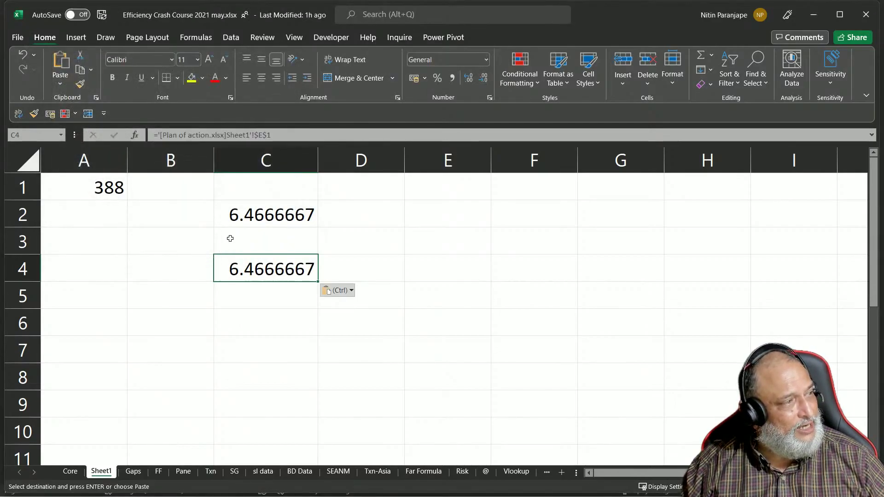
Step: Compare the link formulas in C2 and C4, then trace back to source cell E1
left_click(261, 216)
key("F2")
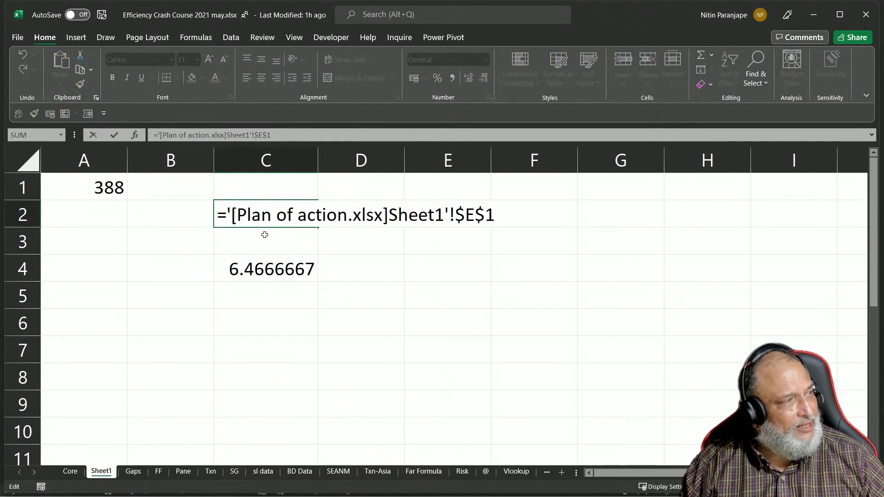
key("Escape")
left_click(258, 268)
key("F2")
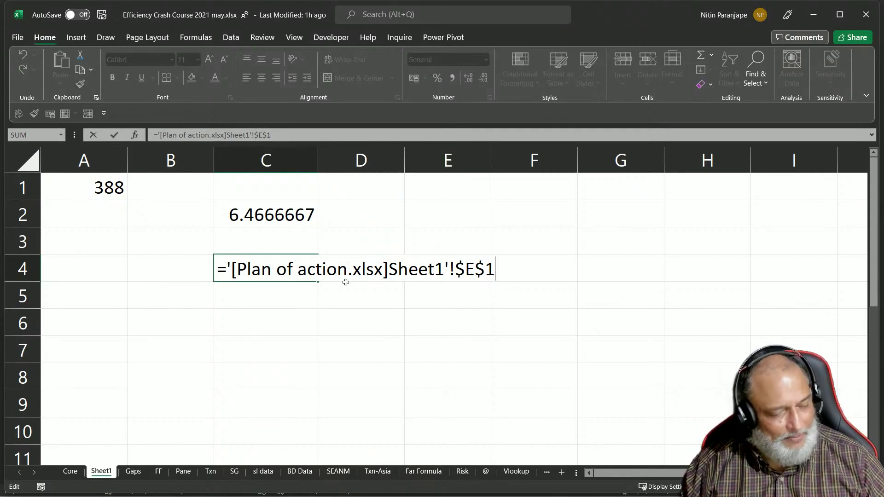
key("Escape")
key("ctrl+bracketleft")
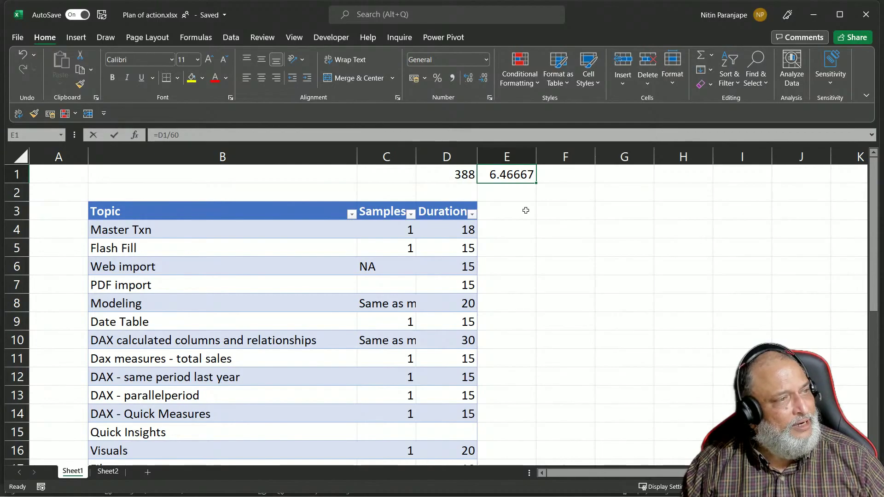
Step: Close Plan of action.xlsx, view C4's full online link path, and begin closing the crash-course workbook
key("alt+f")
key("c")
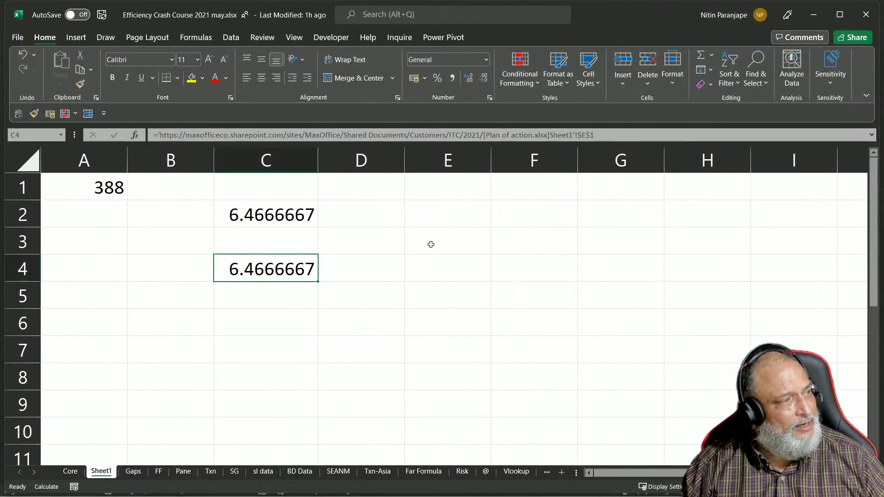
key("F2")
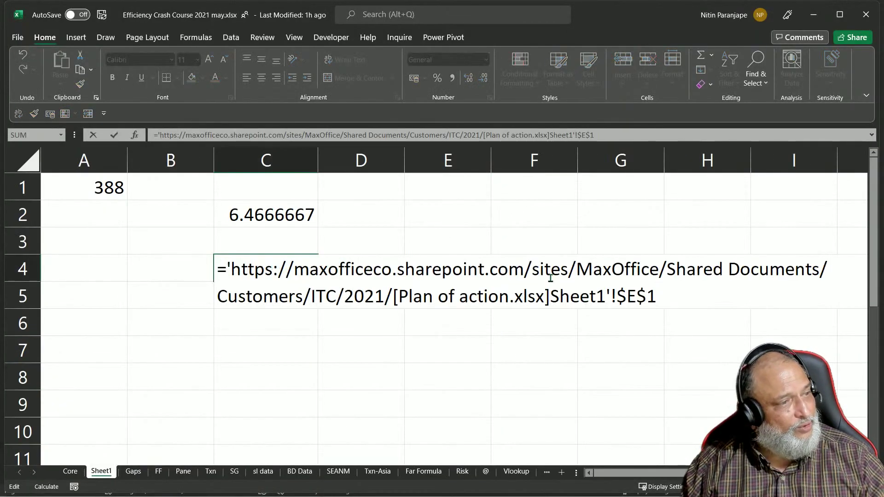
key("Escape")
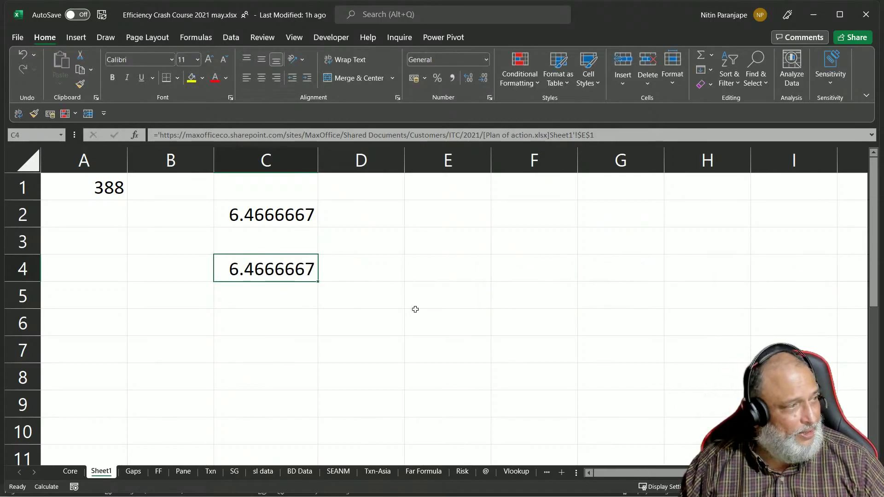
left_click(96, 184)
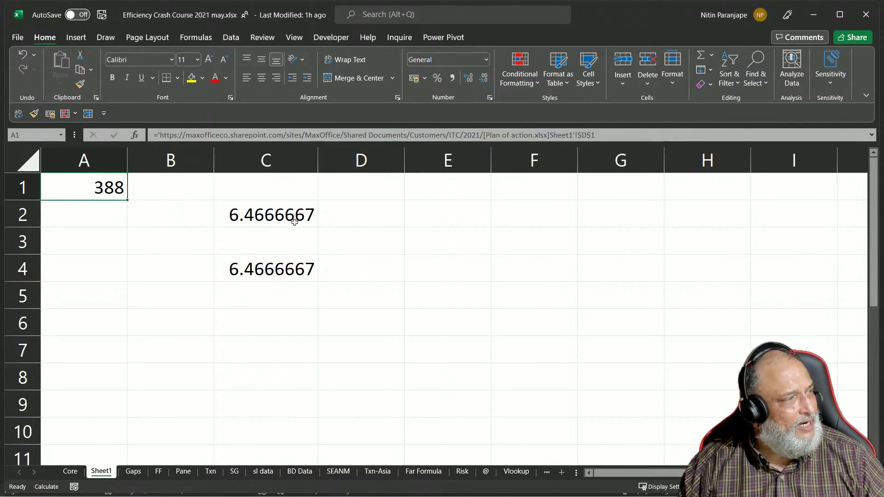
key("alt+f")
Step: Save and close the crash-course workbook
key("c")
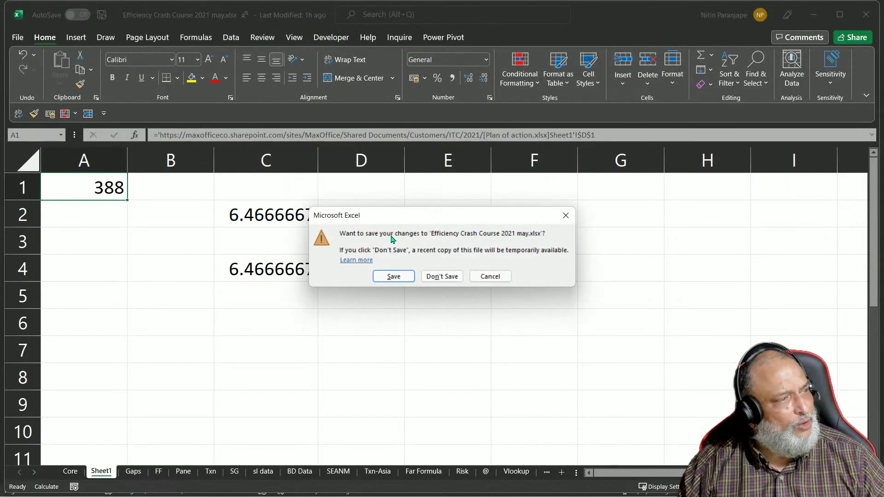
left_click(394, 274)
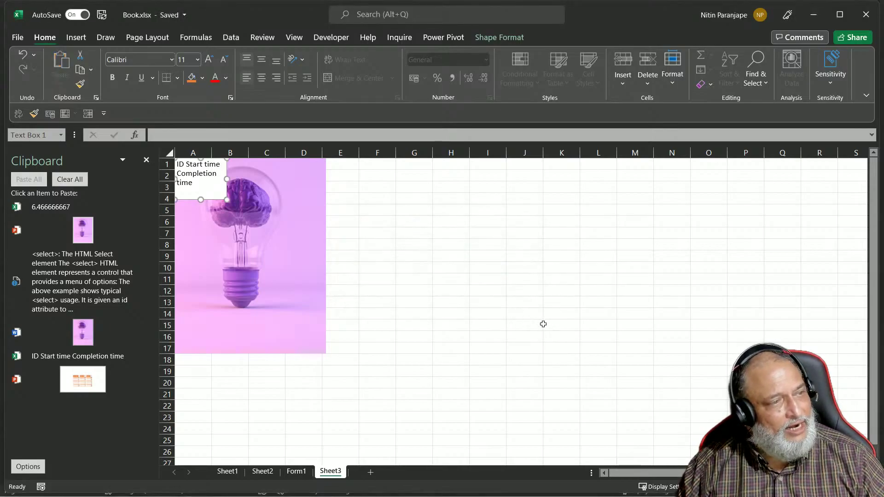
left_click(401, 283)
Step: Reopen Plan of action.xlsx and overwrite E1 with 99999 and D1 with 66666
key("alt+f")
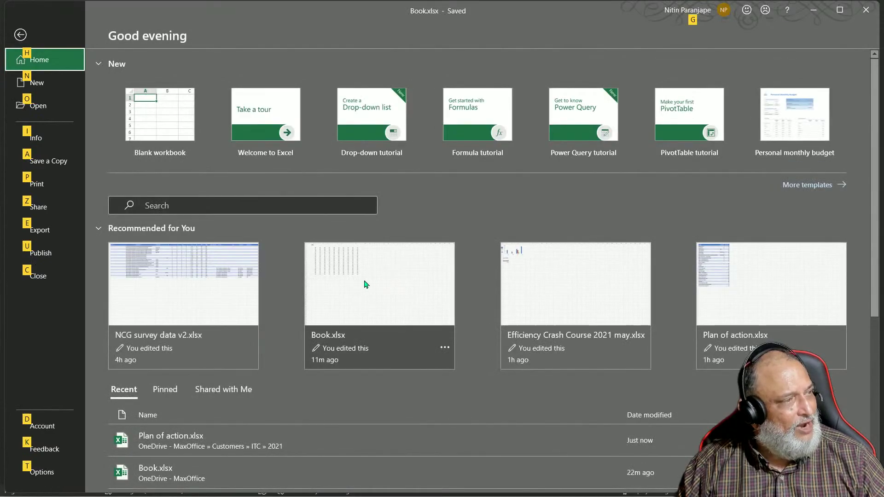
left_click(357, 321)
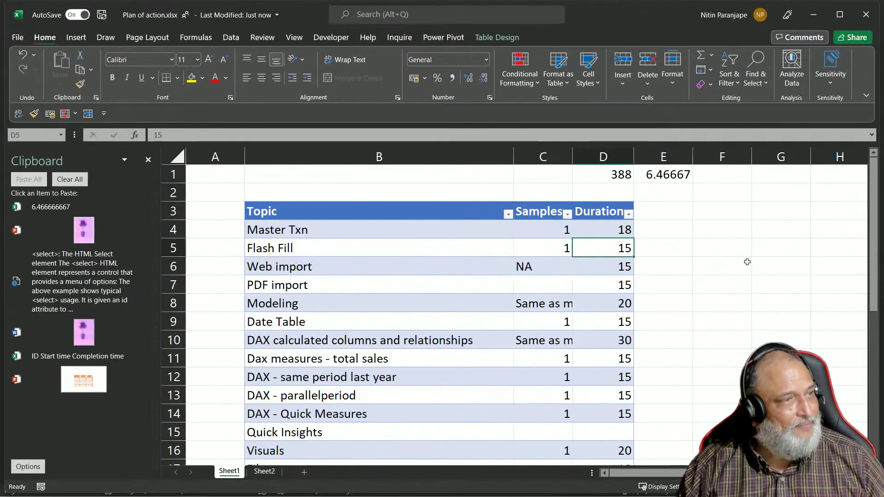
left_click(661, 174)
type("99999")
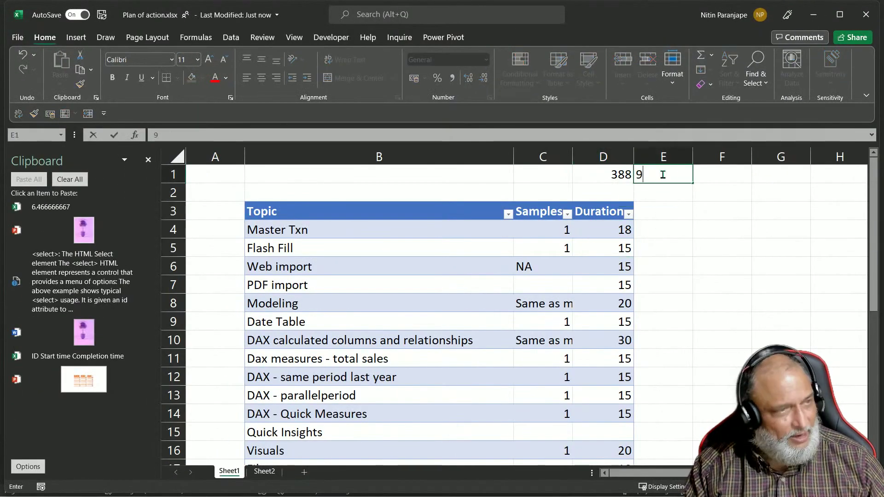
key("Return")
key("Up")
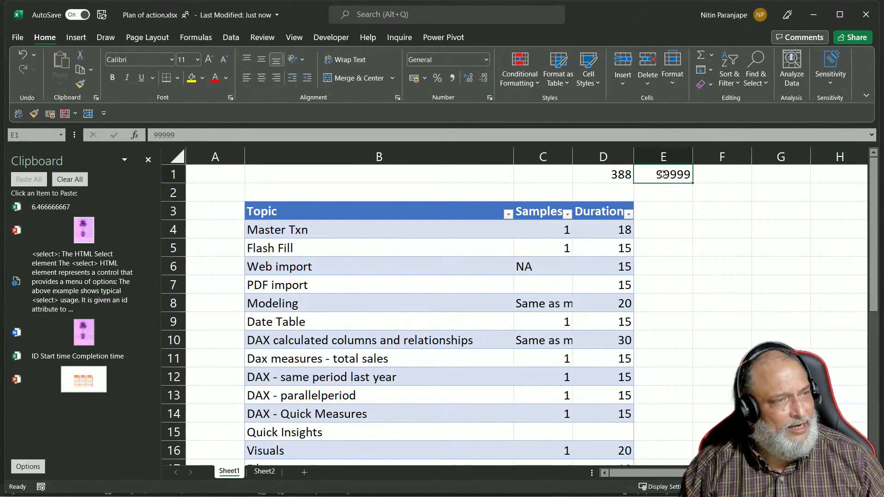
key("Left")
type("66666")
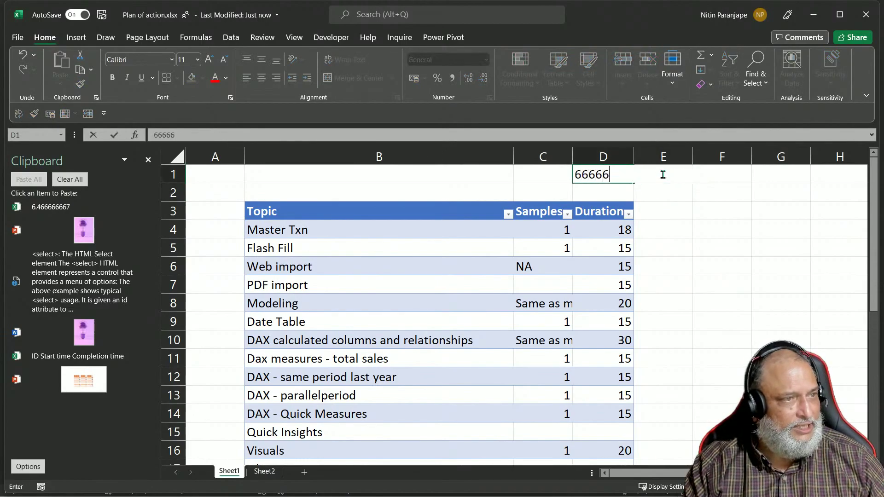
key("Return")
key("alt+f")
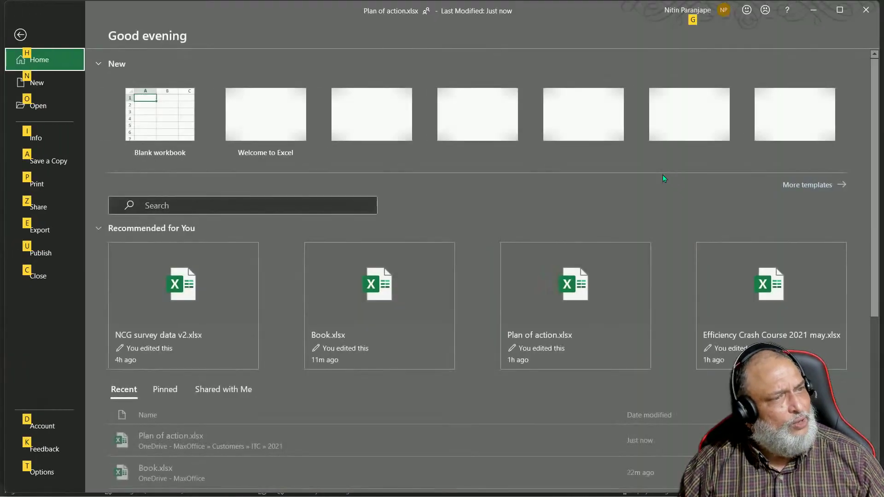
Step: Reopen Efficiency Crash Course 2021 may.xlsx from recent files, update its links, and hide the Clipboard pane
key("ctrl+F6")
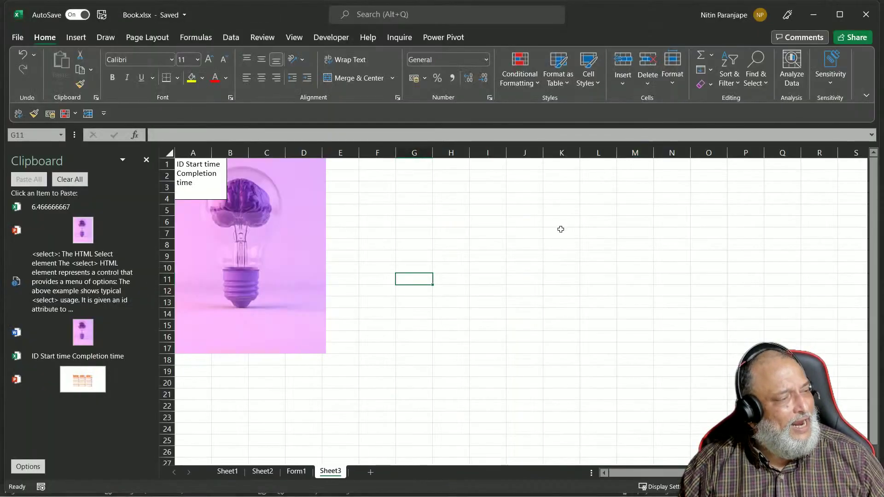
key("alt+f")
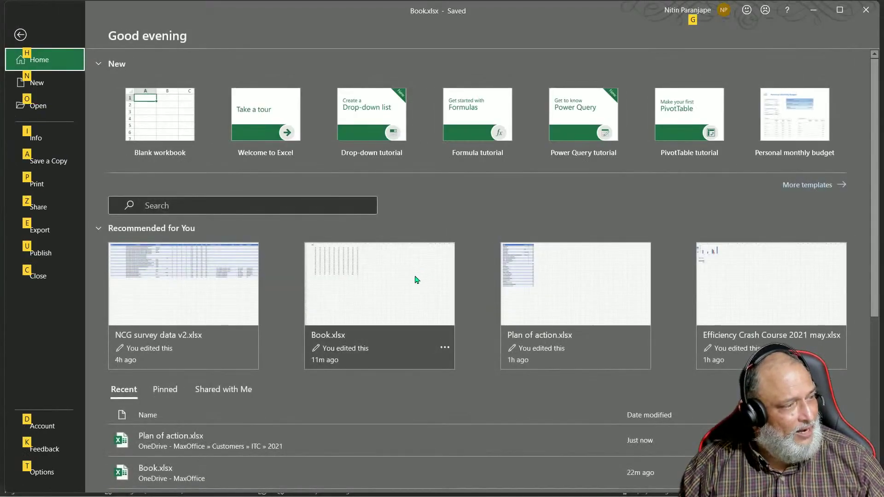
scroll(241, 434, "down", 1)
scroll(241, 433, "down", 1)
left_click(242, 434)
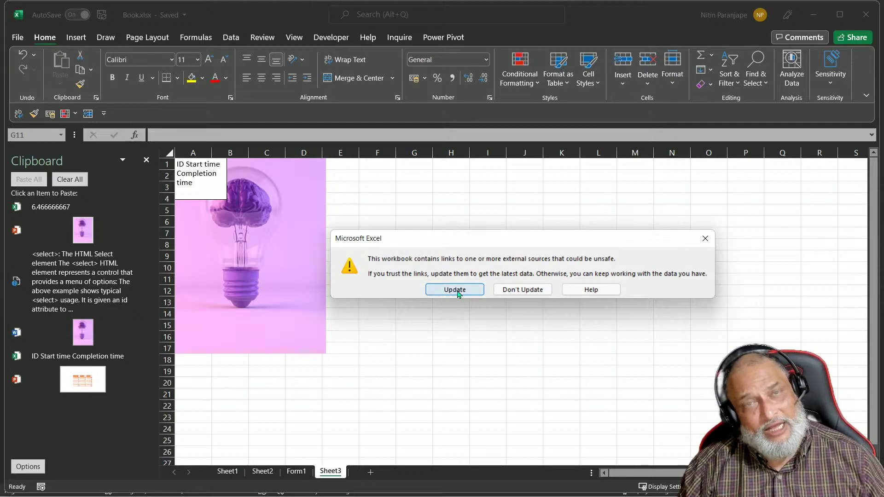
left_click(454, 290)
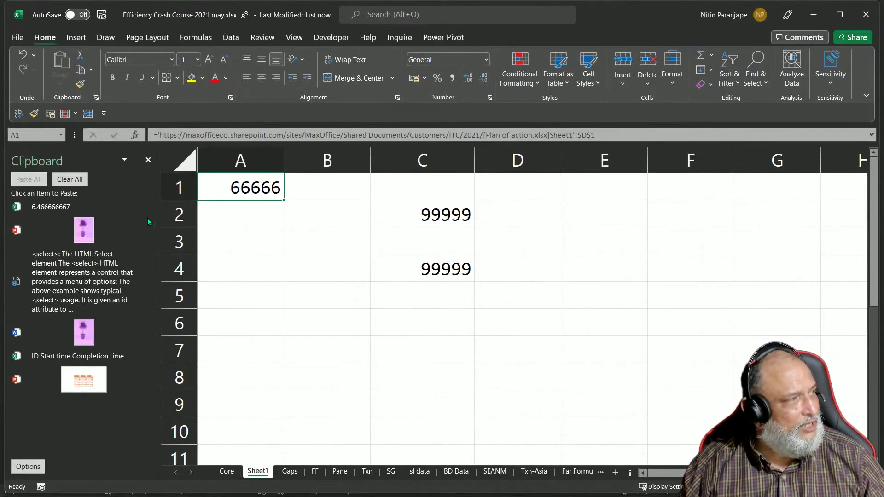
left_click(148, 160)
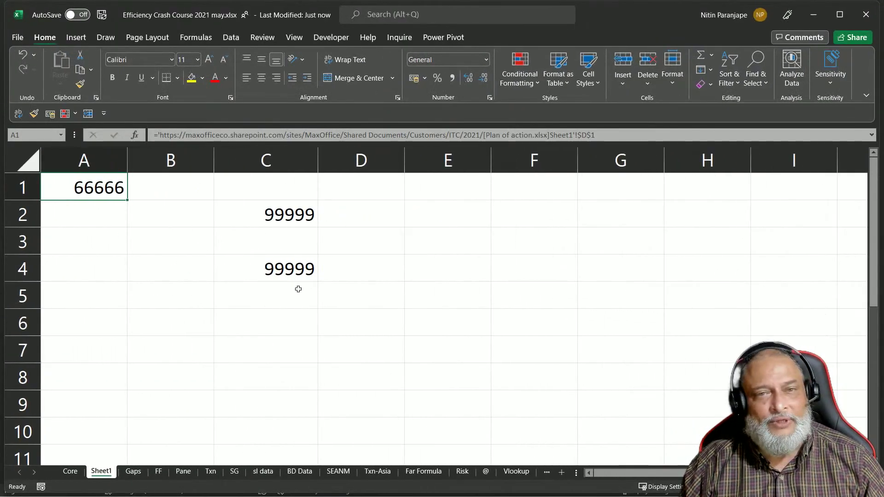